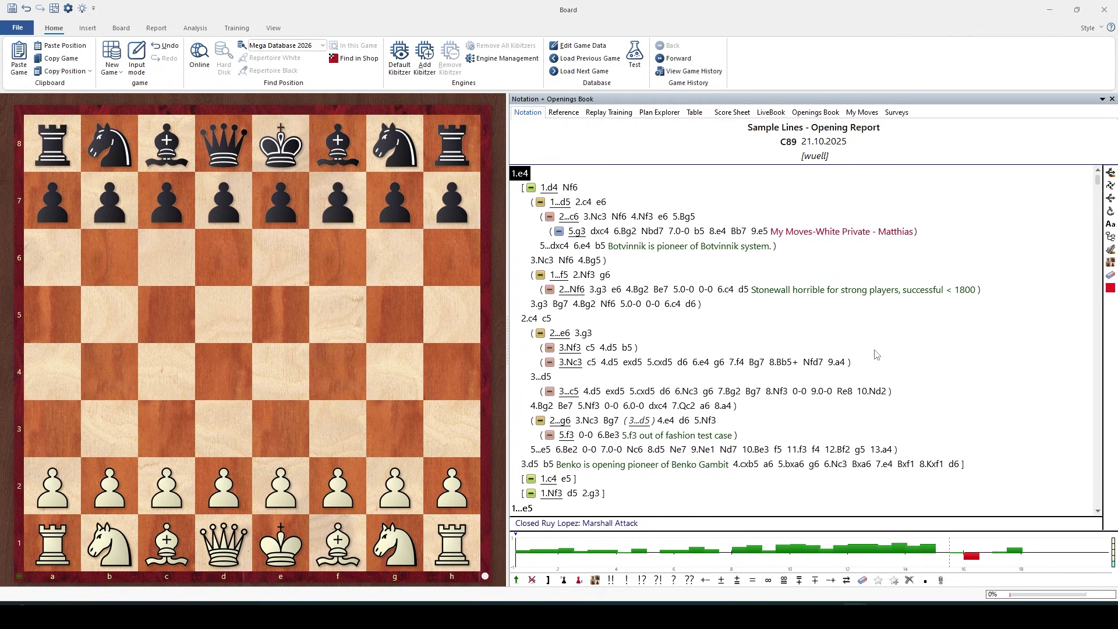
# - Go to the position after 31...Re3 in the Monte Carlo Test line, load the default kibitzer and start its Monte Carlo evaluation
pyautogui.scroll(-10, 877, 356)
pyautogui.click(983, 231)
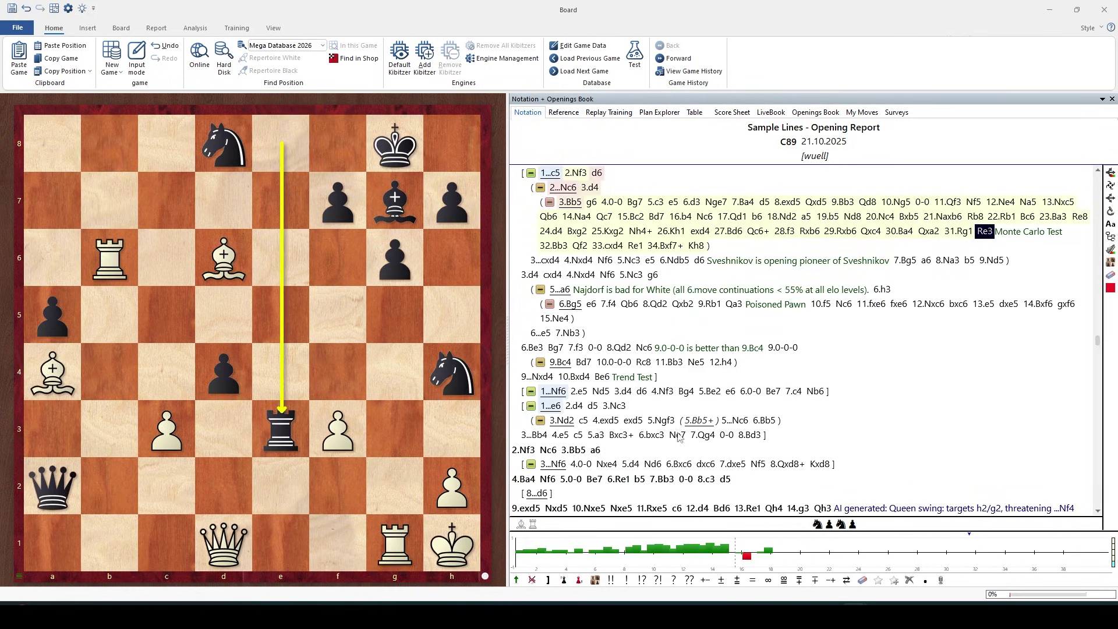
pyautogui.click(399, 55)
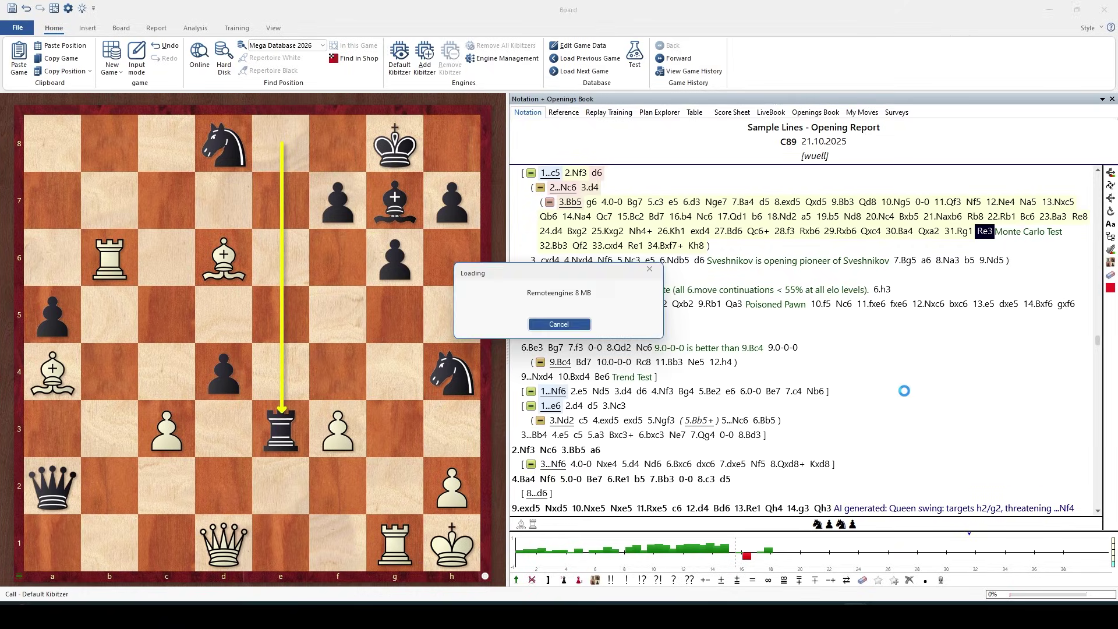
pyautogui.press('Return')
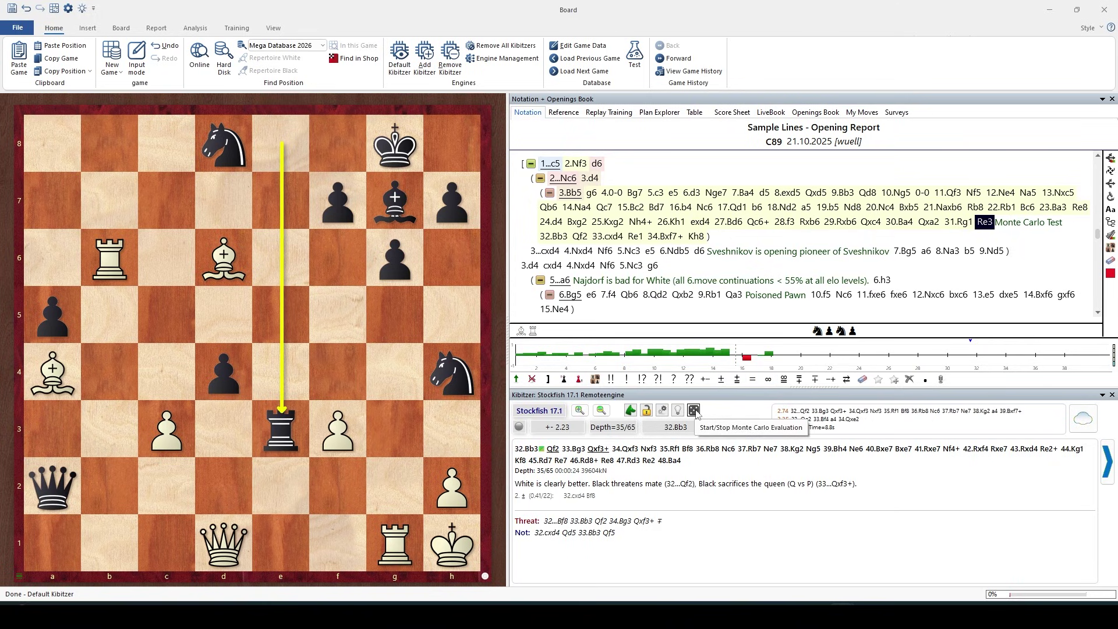
pyautogui.click(694, 410)
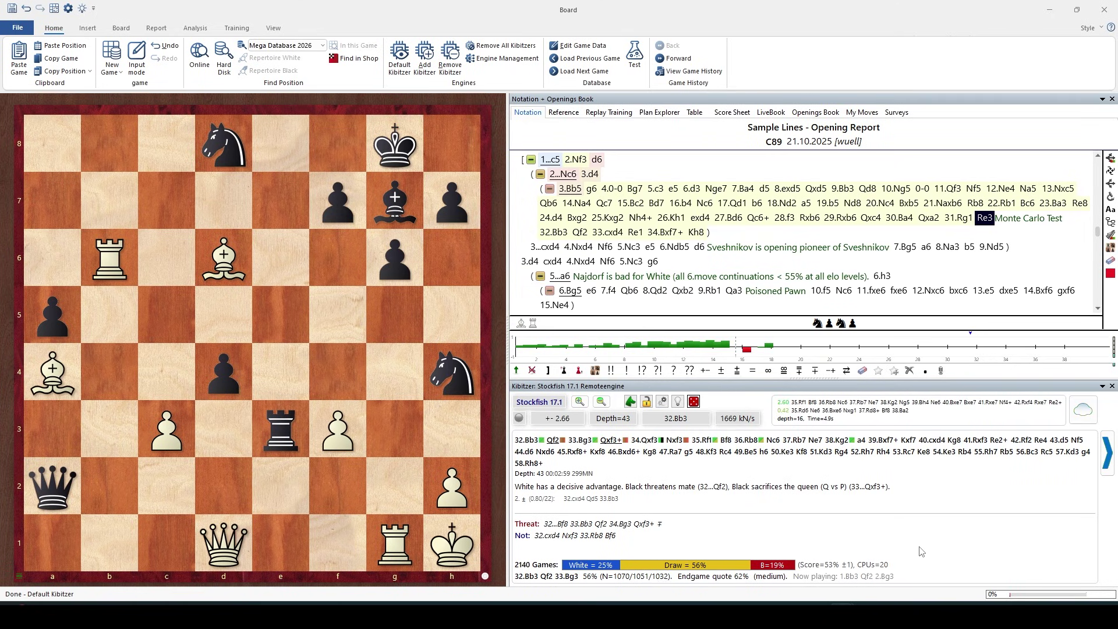
# - Switch to the Task Manager to check the CPU load during the Monte Carlo evaluation, and minimize it again
pyautogui.hotkey('alt', 'Tab')
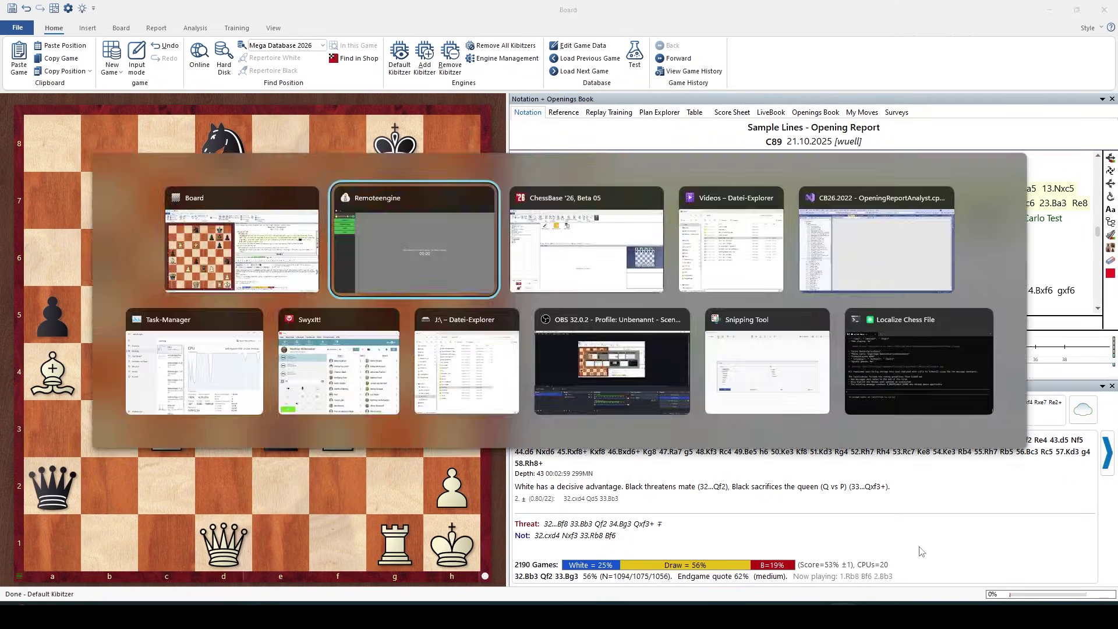
pyautogui.hotkey('alt', 'Tab')
pyautogui.hotkey('alt', 'Tab')
pyautogui.hotkey('alt', 'Tab')
pyautogui.hotkey('alt', 'Tab')
pyautogui.hotkey('alt', 'Tab')
pyautogui.hotkey('alt', 'Tab')
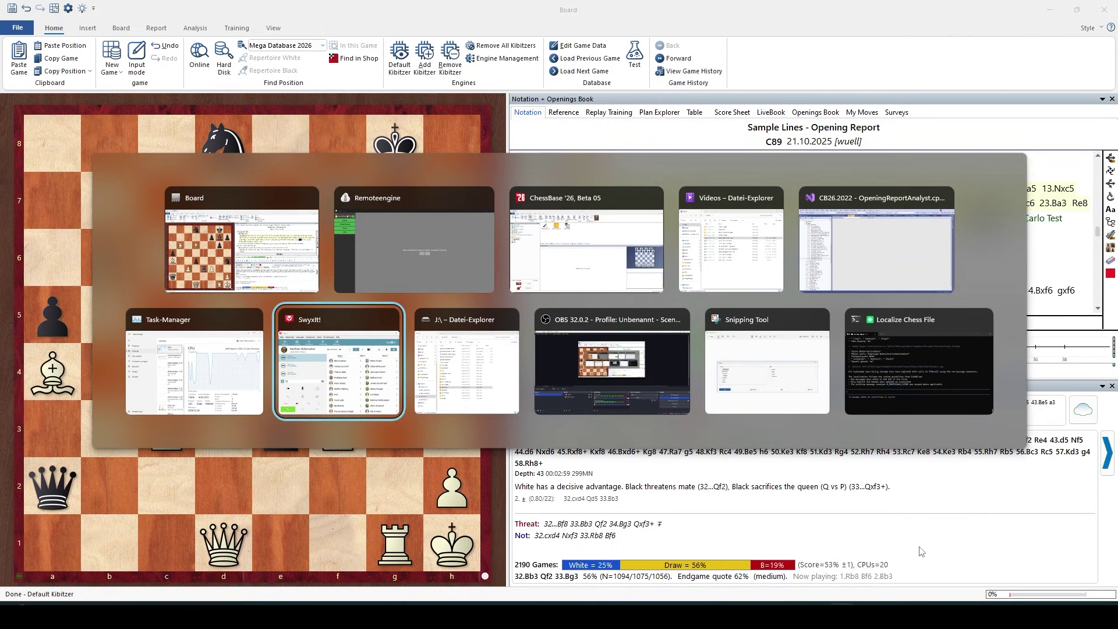
pyautogui.hotkey('alt', 'Tab')
pyautogui.hotkey('alt', 'Tab')
pyautogui.hotkey('alt', 'Tab')
pyautogui.hotkey('alt', 'Tab')
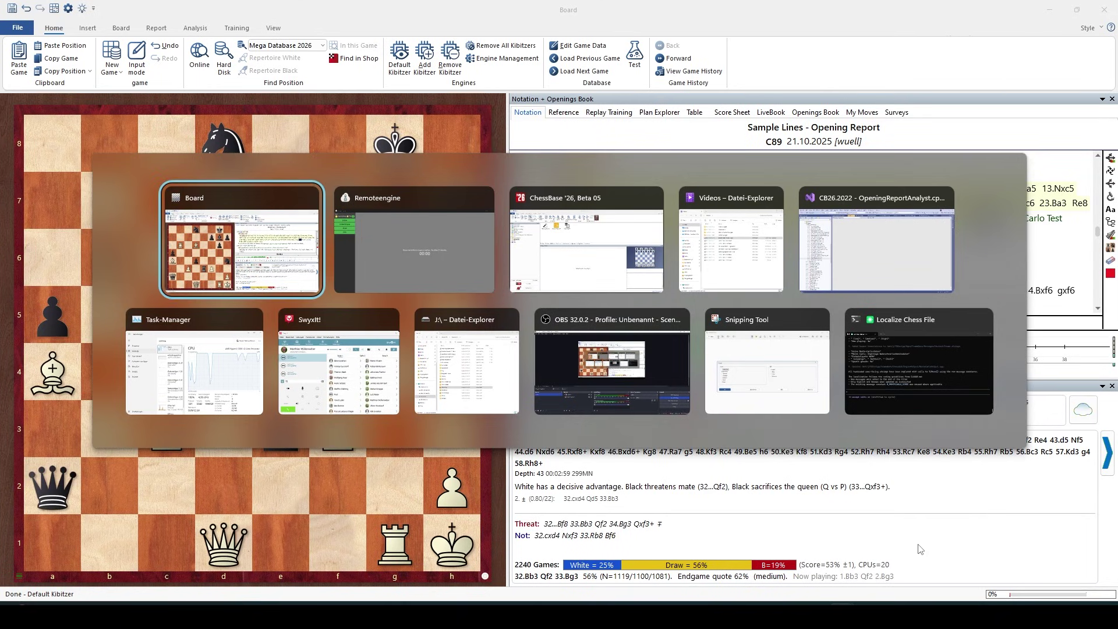
pyautogui.click(214, 333)
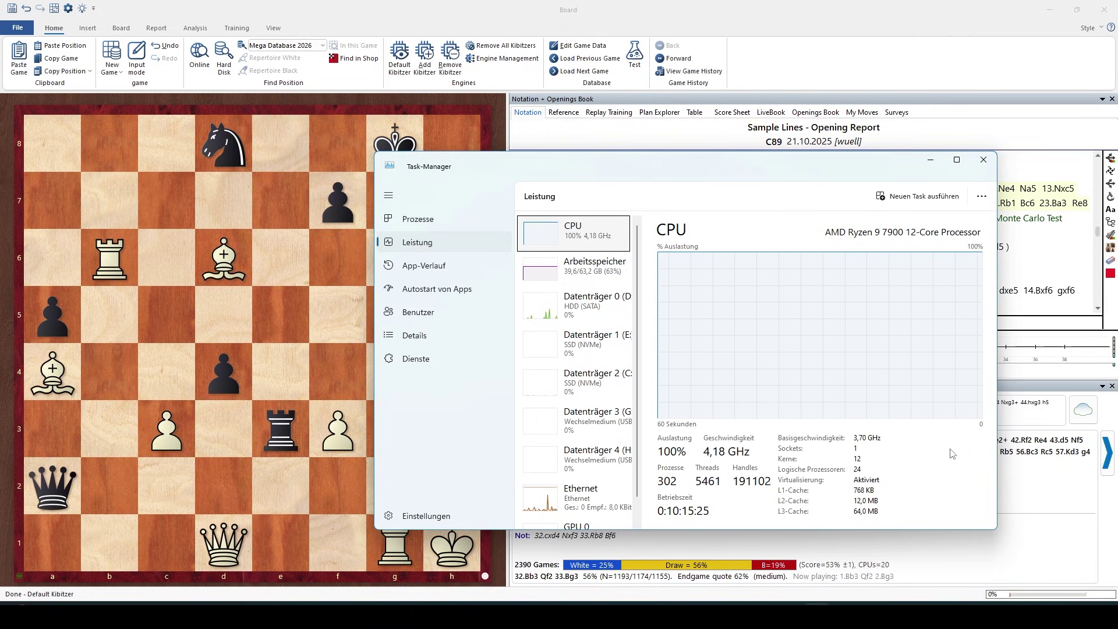
pyautogui.click(927, 163)
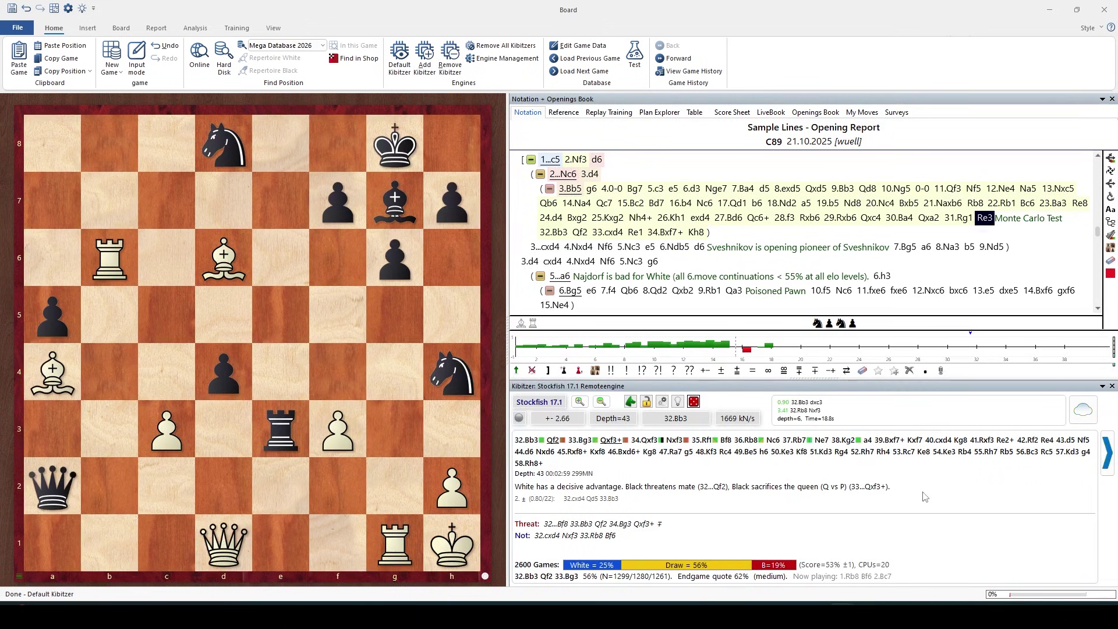
# - Review the kibitzer's Monte Carlo parameters, trying the Default threads option, and close them without saving
pyautogui.rightClick(751, 488)
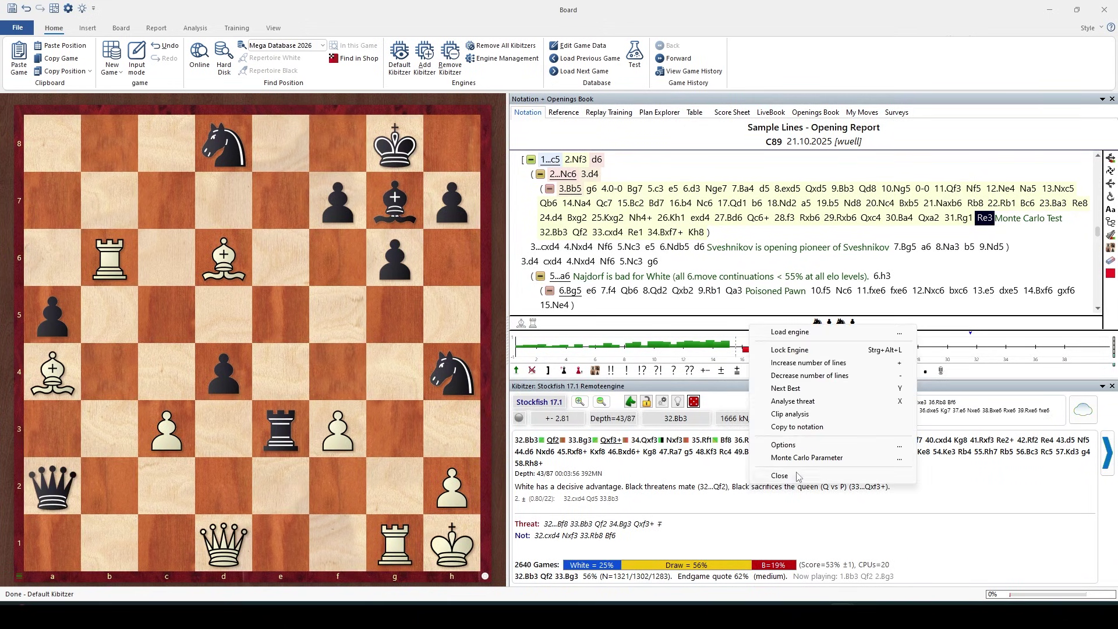
pyautogui.click(825, 459)
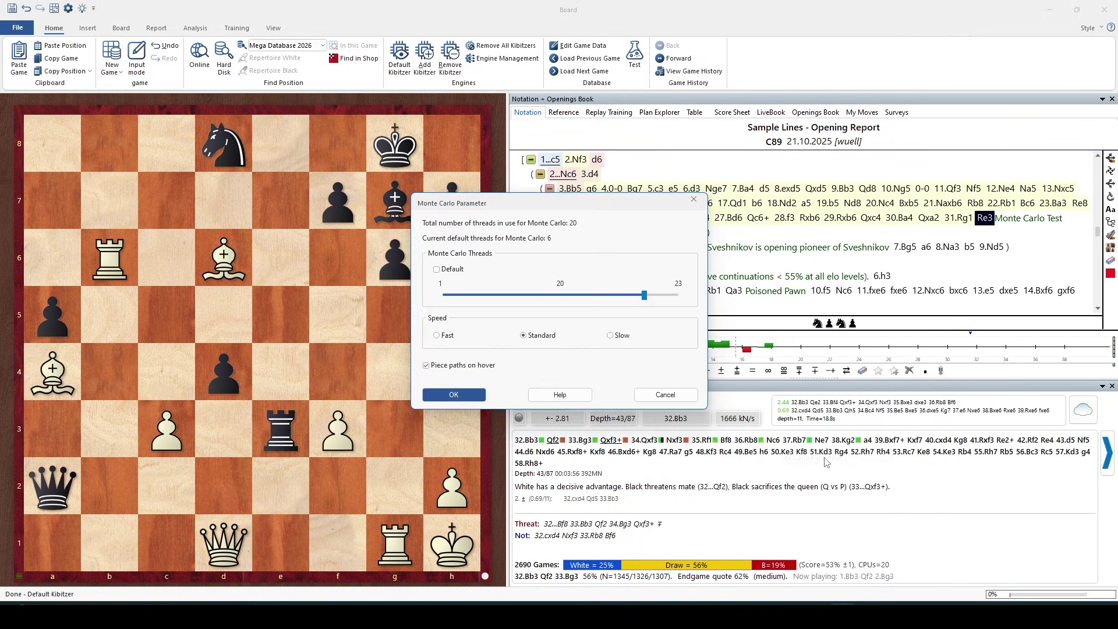
pyautogui.moveTo(645, 295)
pyautogui.mouseDown()
pyautogui.moveTo(545, 297)
pyautogui.moveTo(643, 297)
pyautogui.mouseUp()
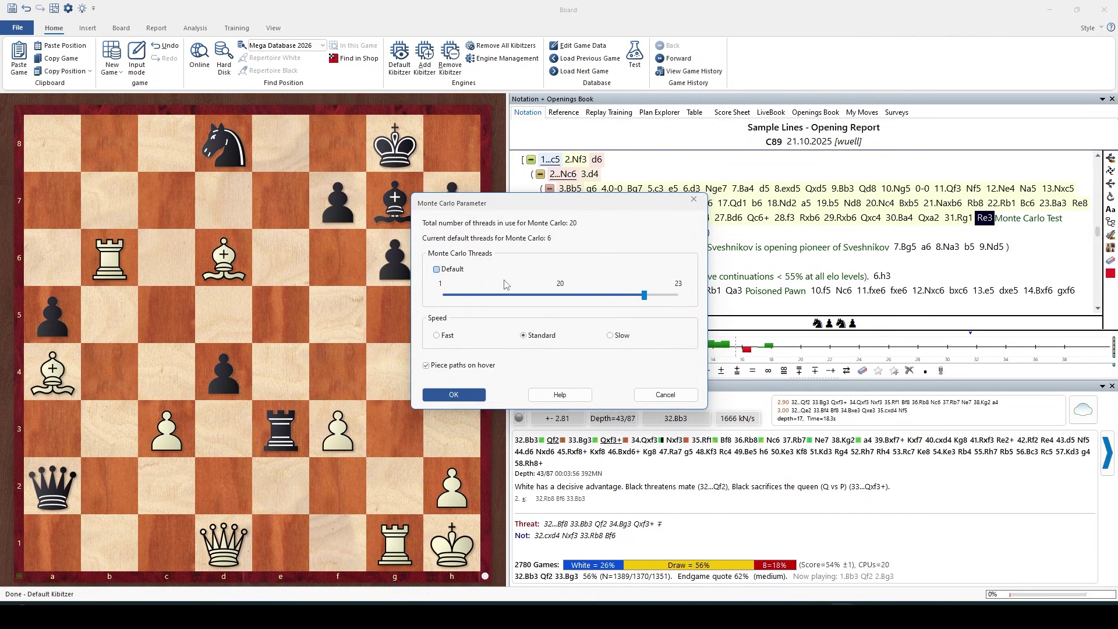
pyautogui.click(436, 269)
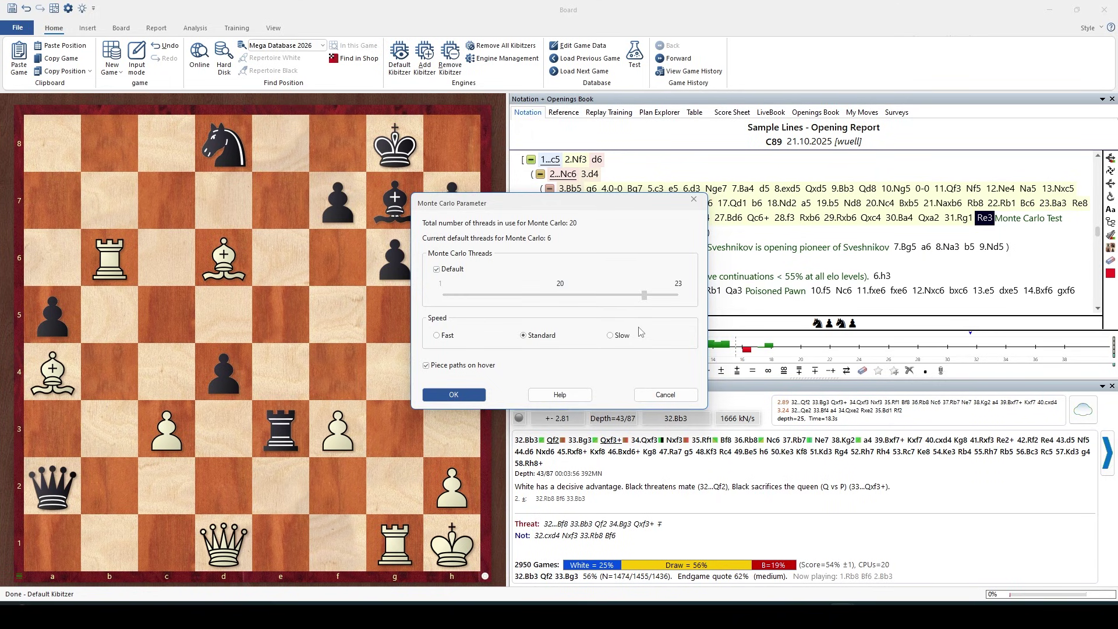
pyautogui.click(663, 395)
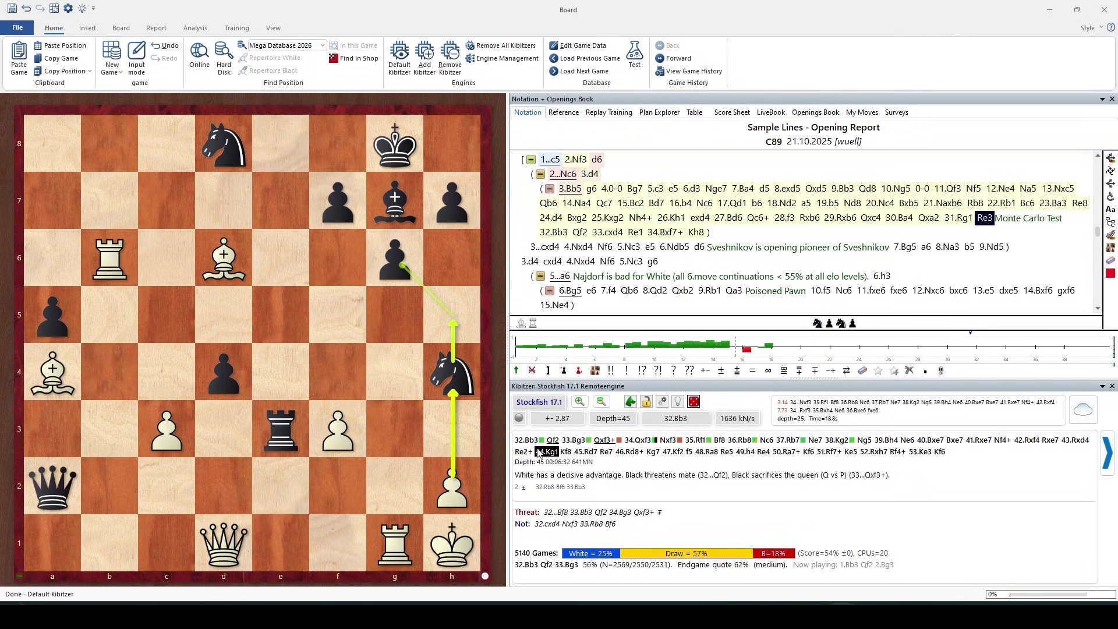
# - Preview the move 32.Bb3 from the engine's main line on the board
pyautogui.click(531, 441)
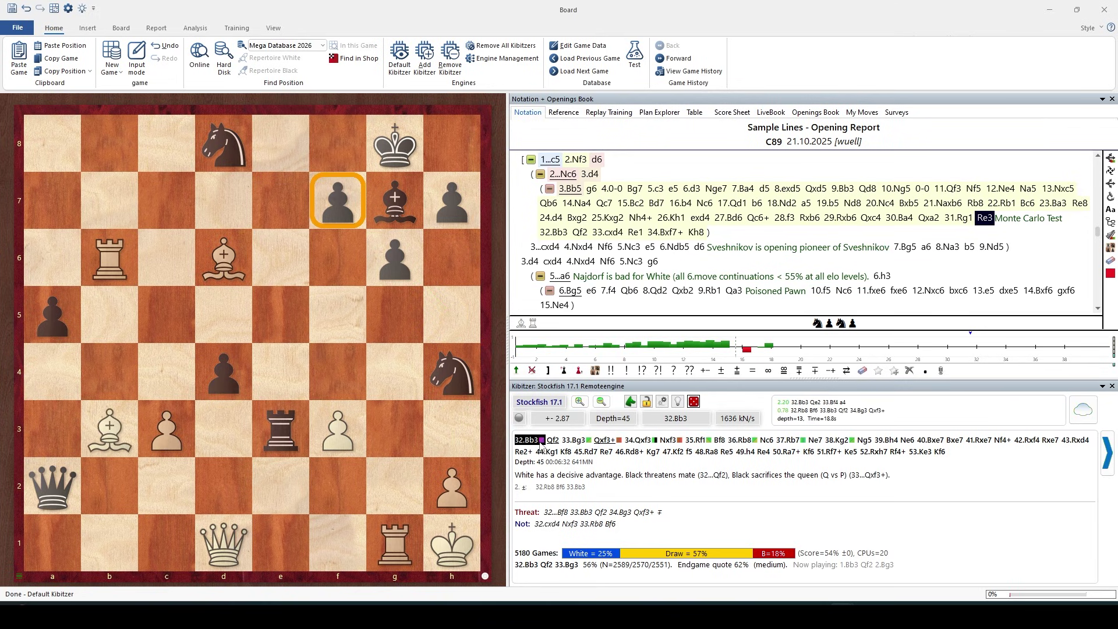
pyautogui.click(714, 514)
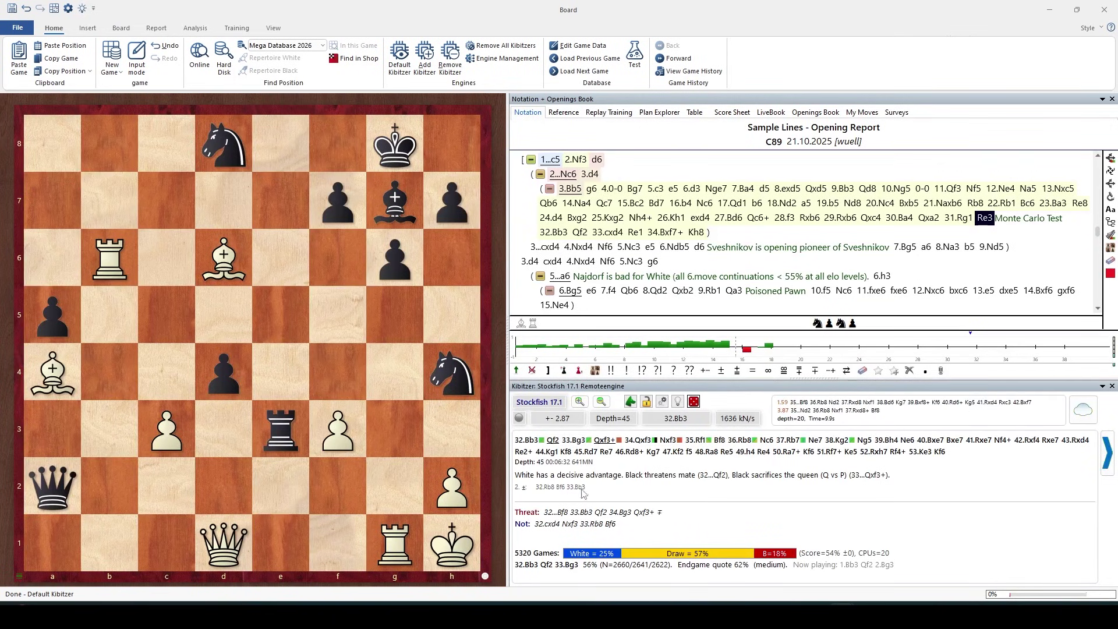
pyautogui.click(616, 445)
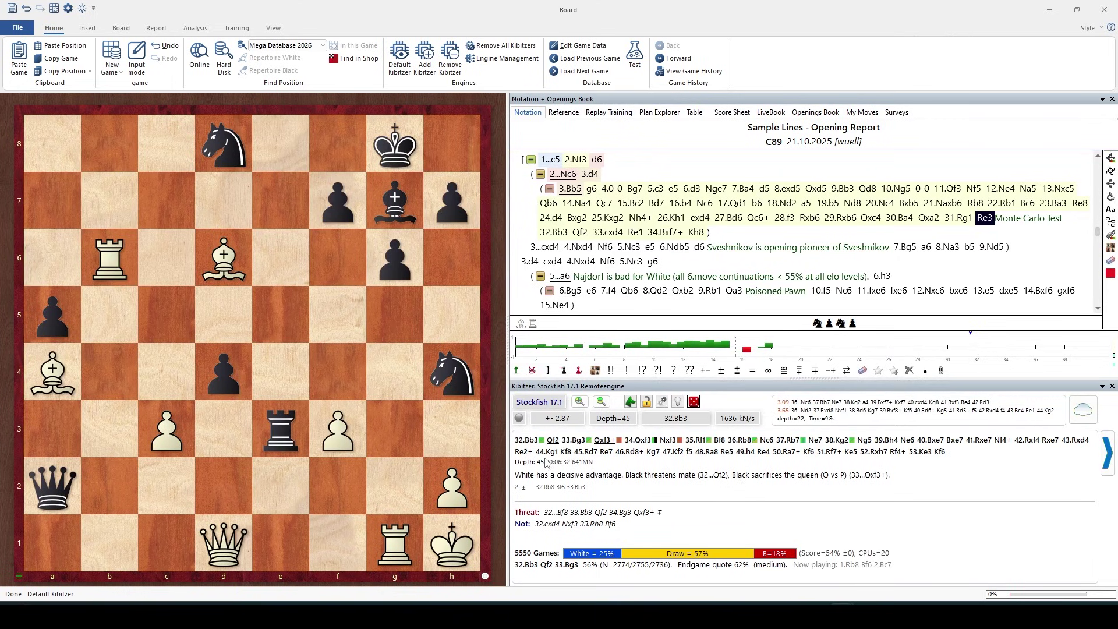
pyautogui.moveTo(545, 454)
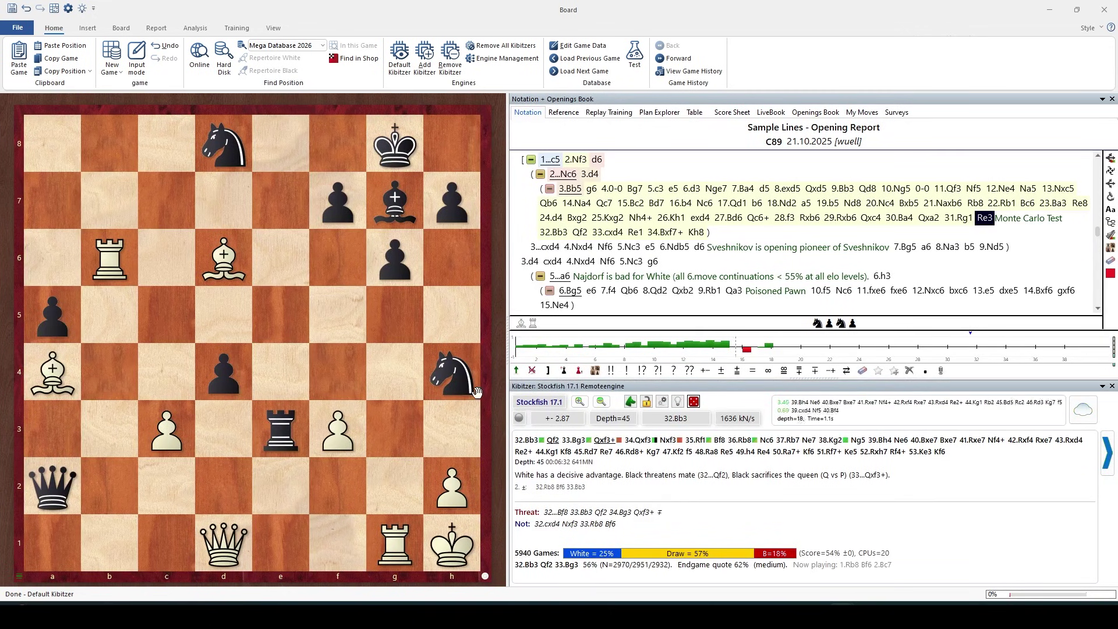
# - Examine the Monte Carlo piece paths on the board, including those of the b6 rook, g7 bishop, d1 queen and a4 bishop
pyautogui.moveTo(473, 388)
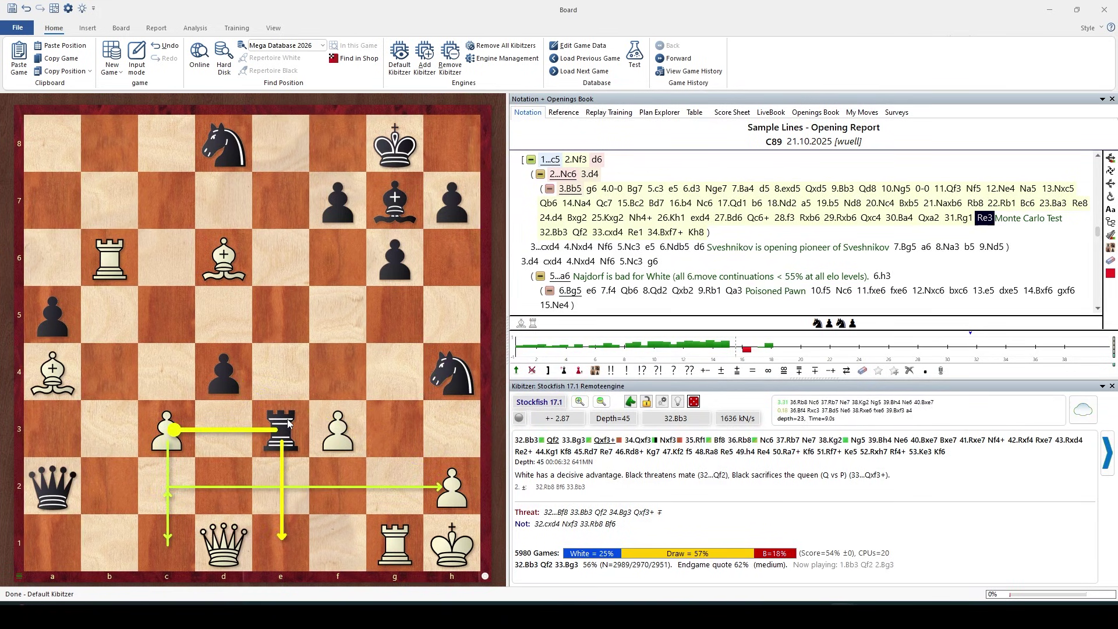
pyautogui.moveTo(109, 266)
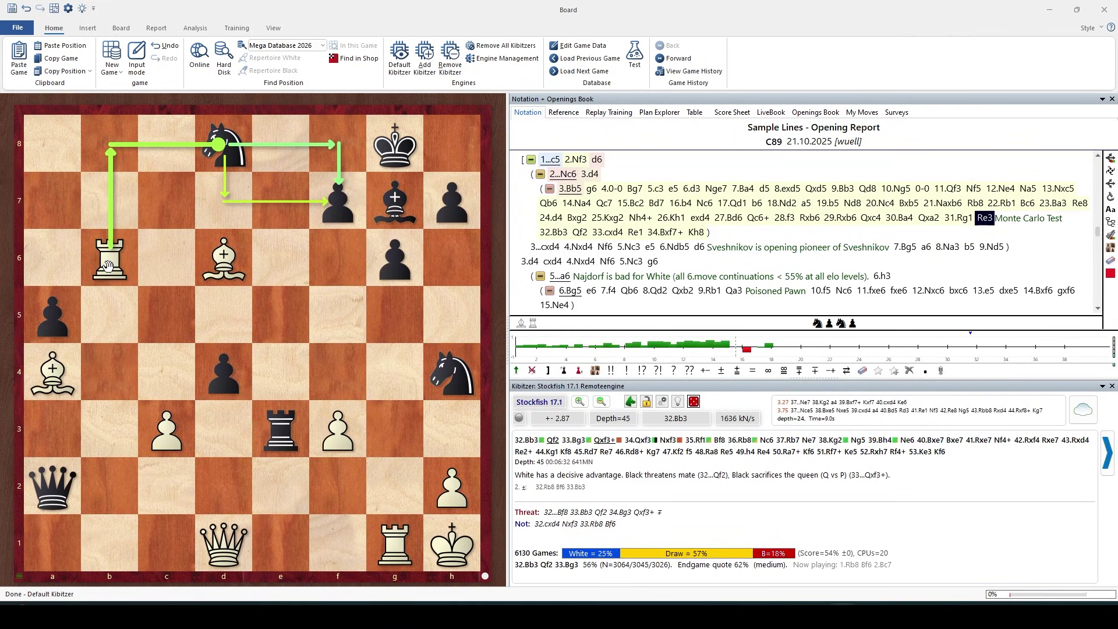
pyautogui.moveTo(48, 483)
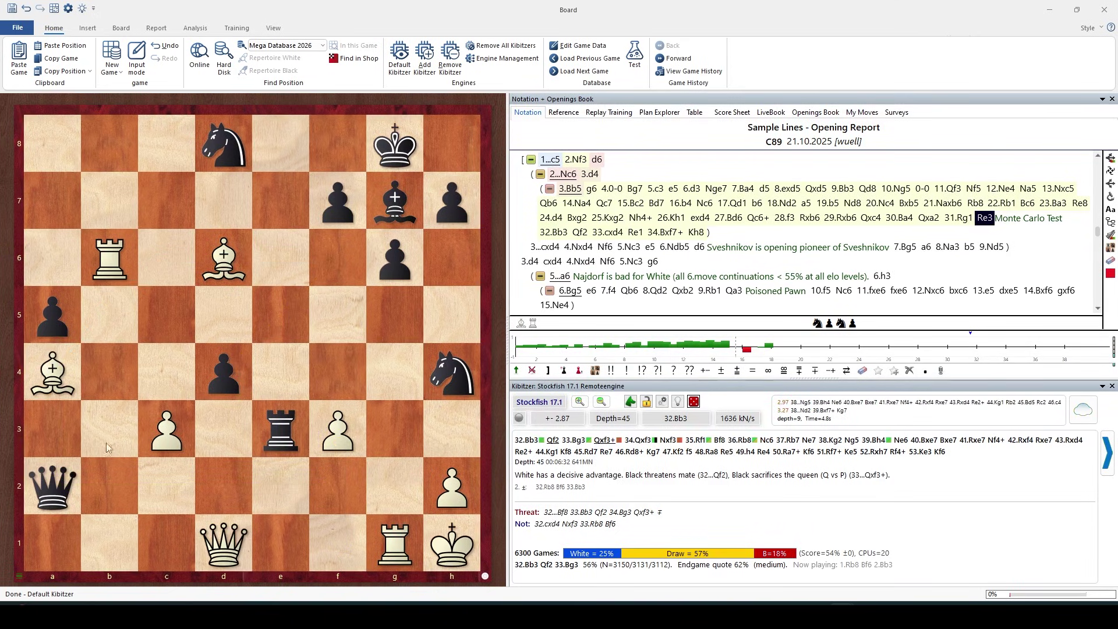
pyautogui.moveTo(388, 215)
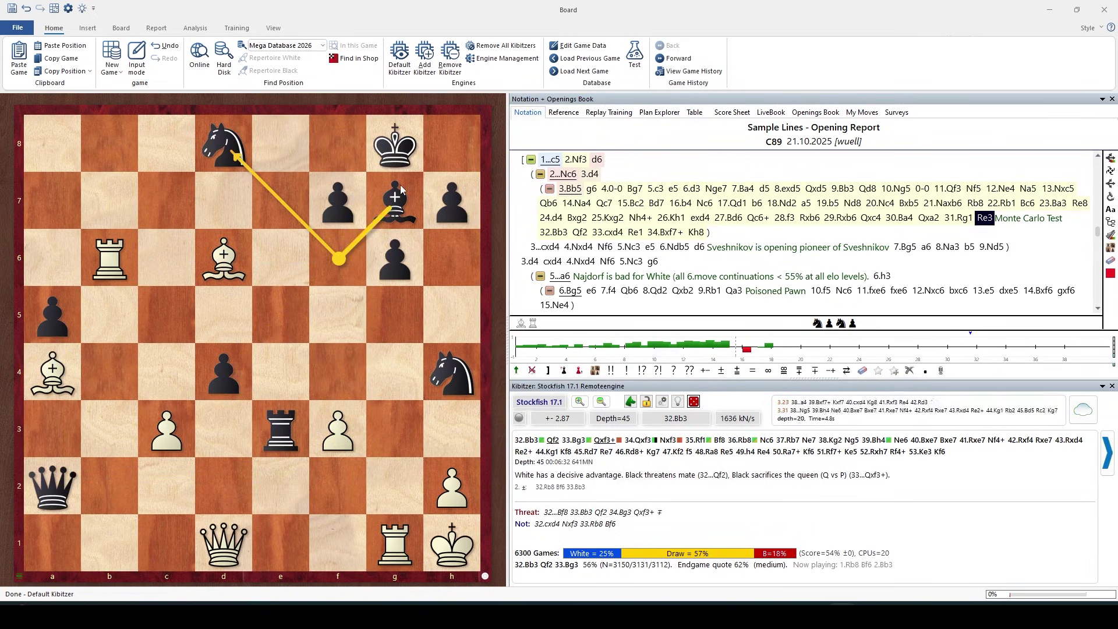
pyautogui.moveTo(220, 546)
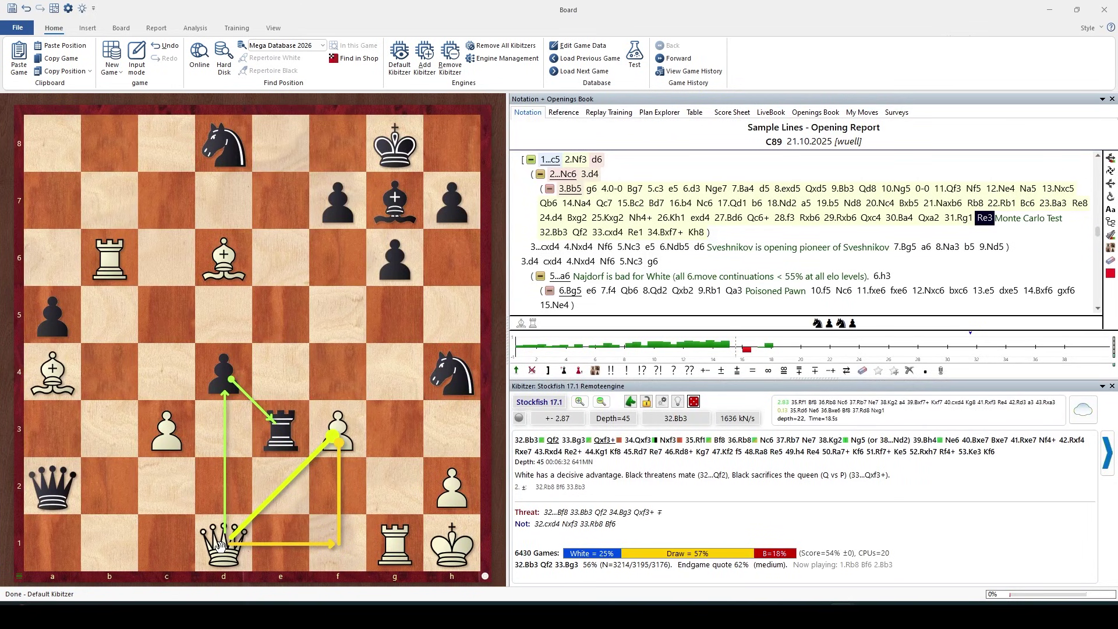
pyautogui.moveTo(53, 380)
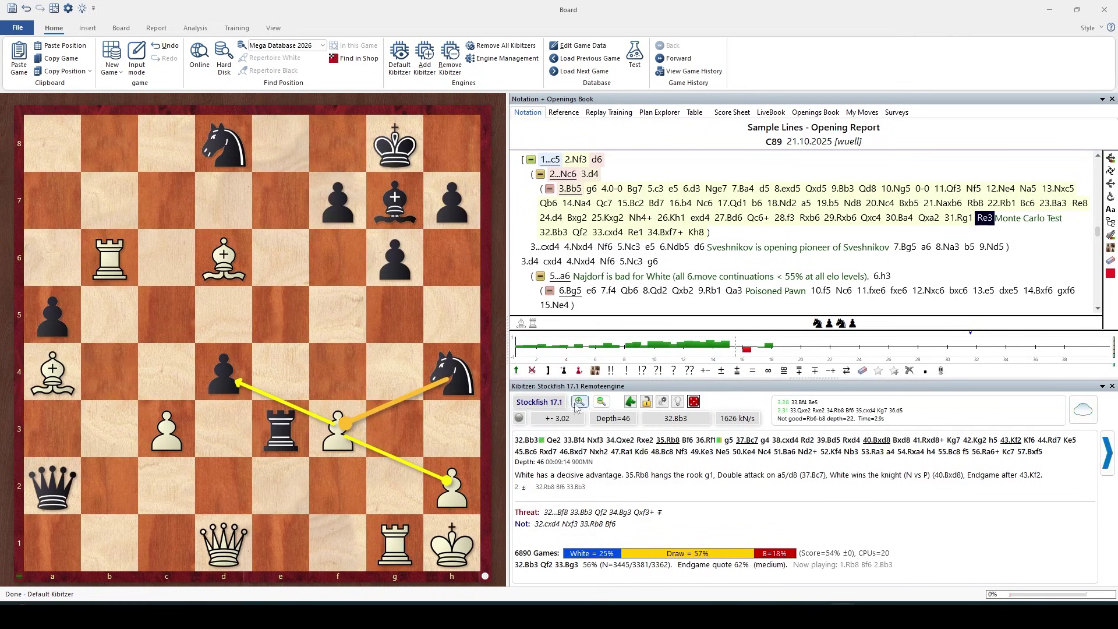
# - Step forward through the notation moves 32.Bb3 Qf2 33.cxd4 to view the kibitzer's analysis of that position
pyautogui.click(536, 406)
pyautogui.press('Right')
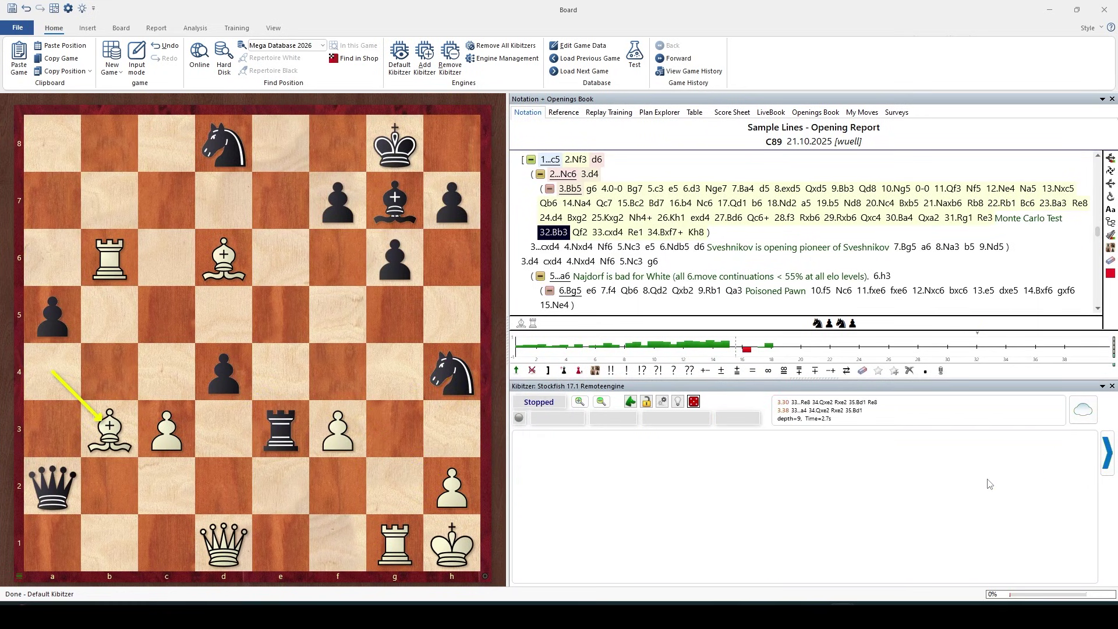
pyautogui.press('Right')
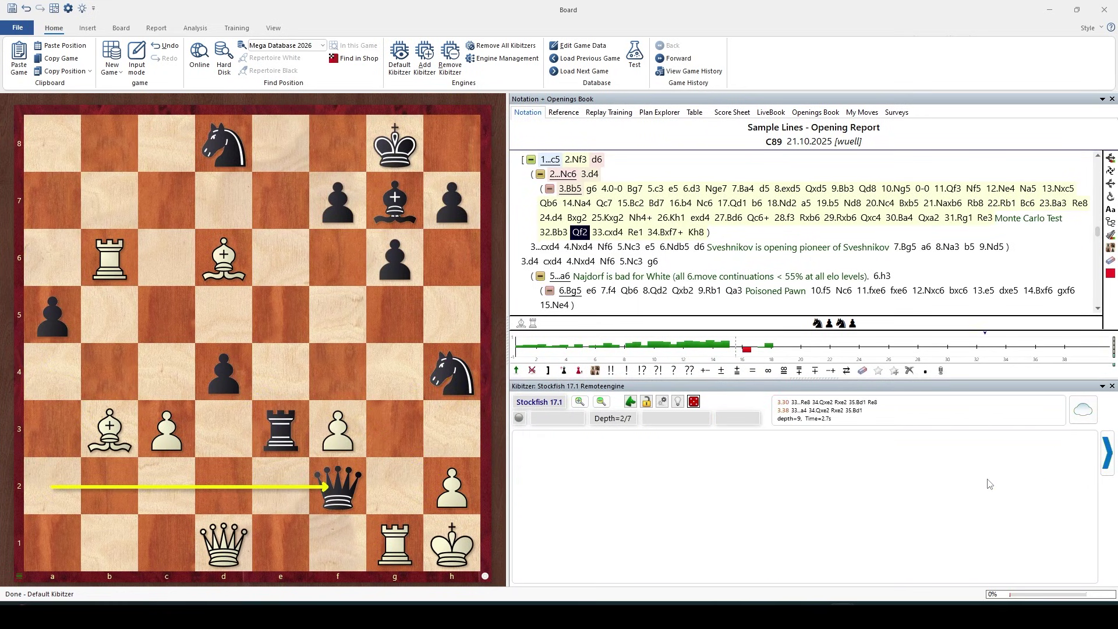
pyautogui.press('Right')
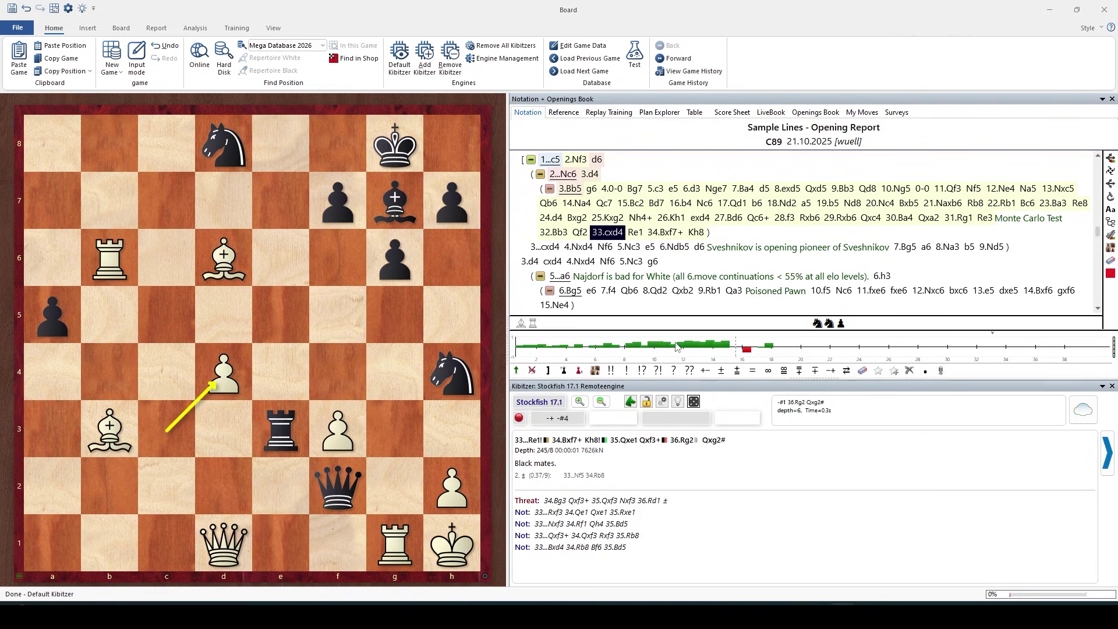
# - Go to the position after 6.d3 in the 3.Bb5 line and start the Monte Carlo evaluation there
pyautogui.click(692, 189)
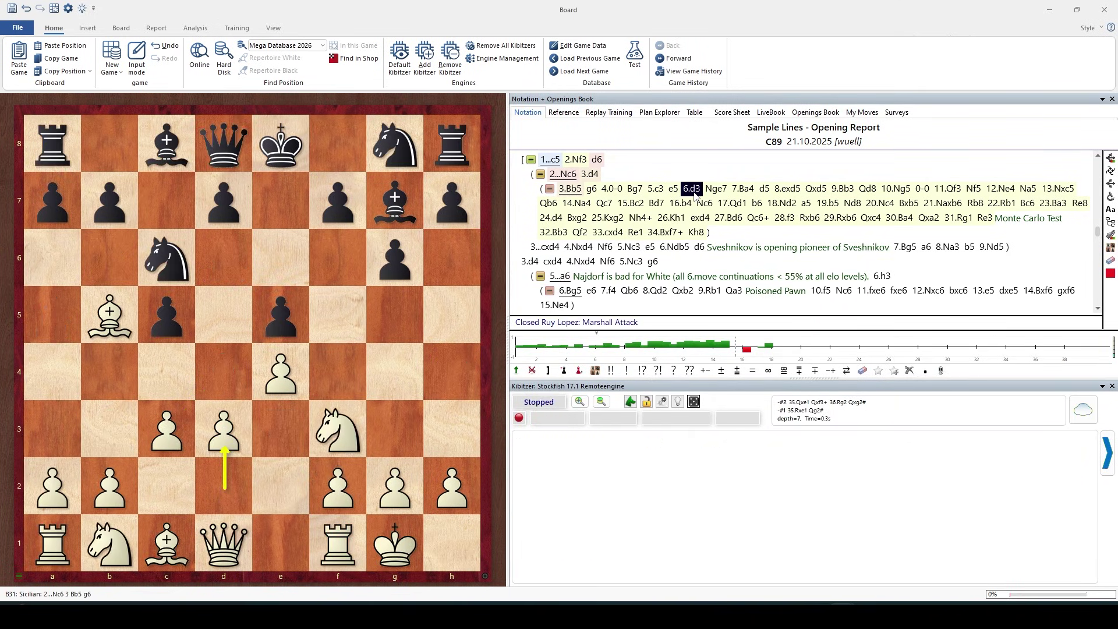
pyautogui.click(693, 406)
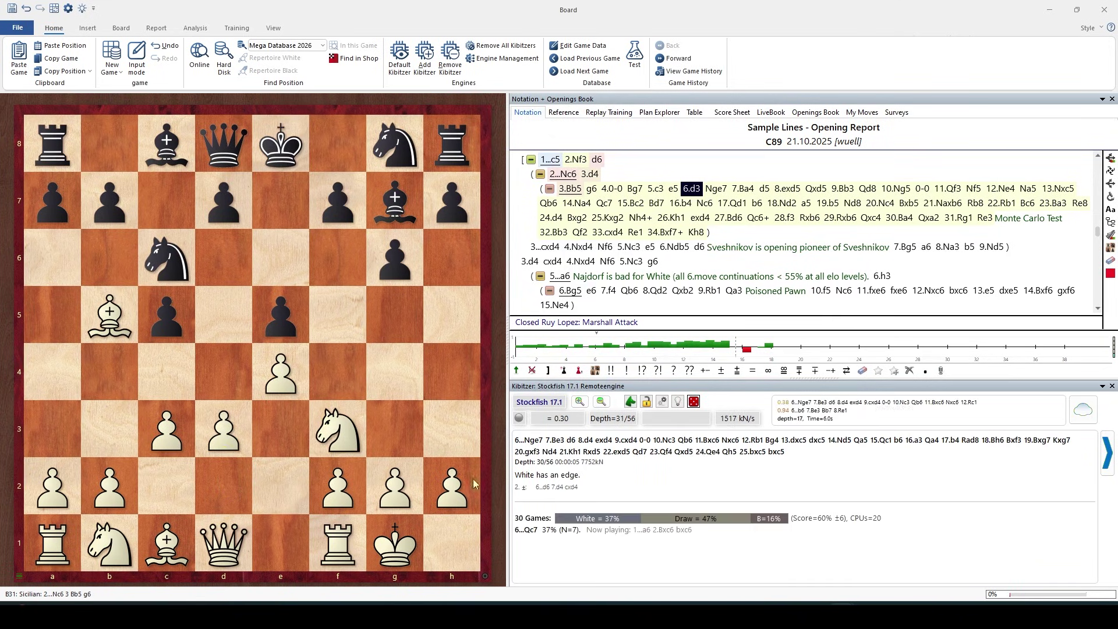
# - Review the Piece paths on hover option in the Monte Carlo parameters without saving, and examine the b5 bishop's paths on the board
pyautogui.rightClick(596, 464)
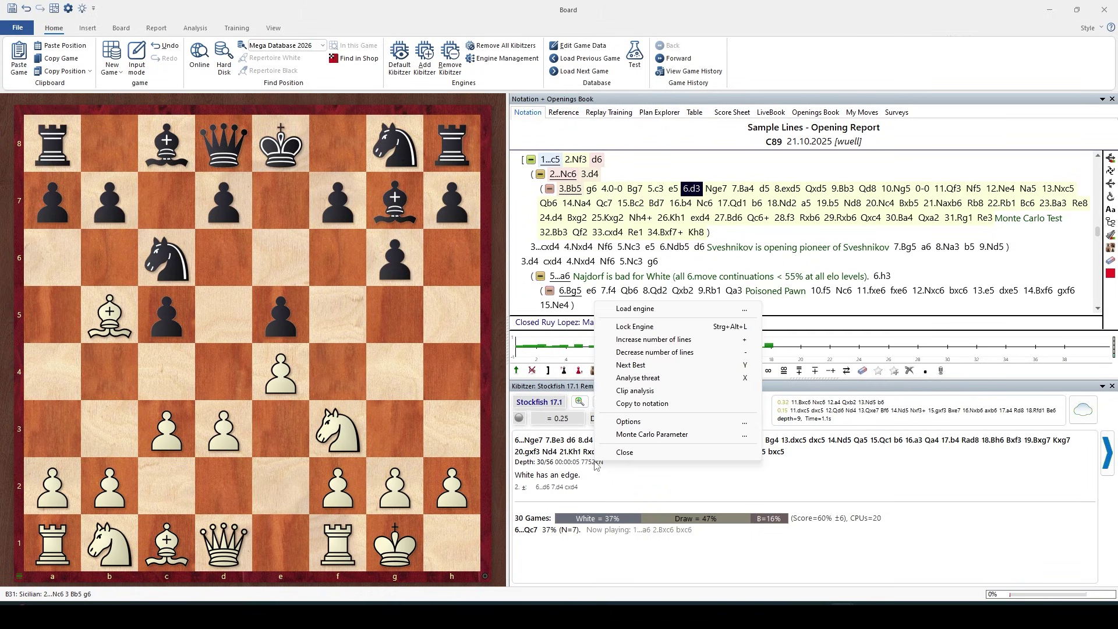
pyautogui.click(660, 434)
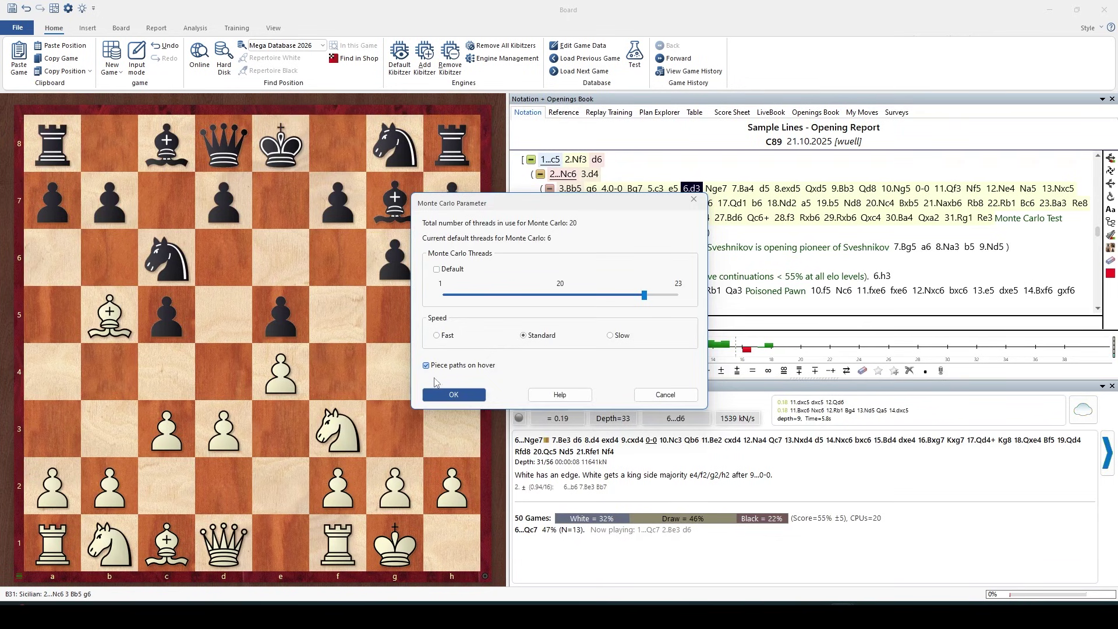
pyautogui.click(658, 400)
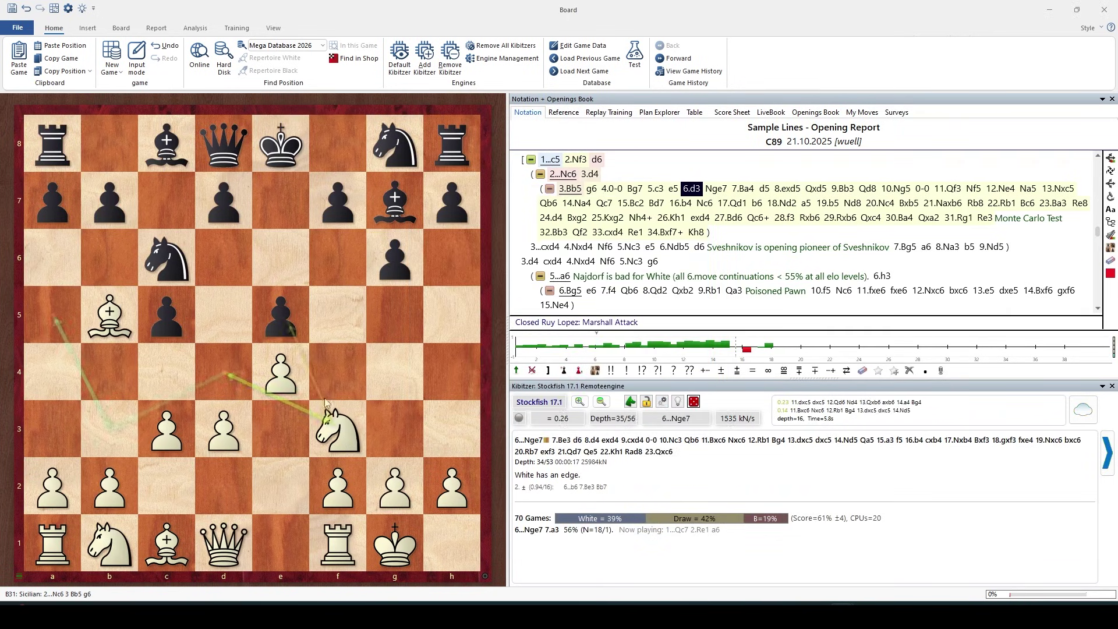
pyautogui.moveTo(116, 320)
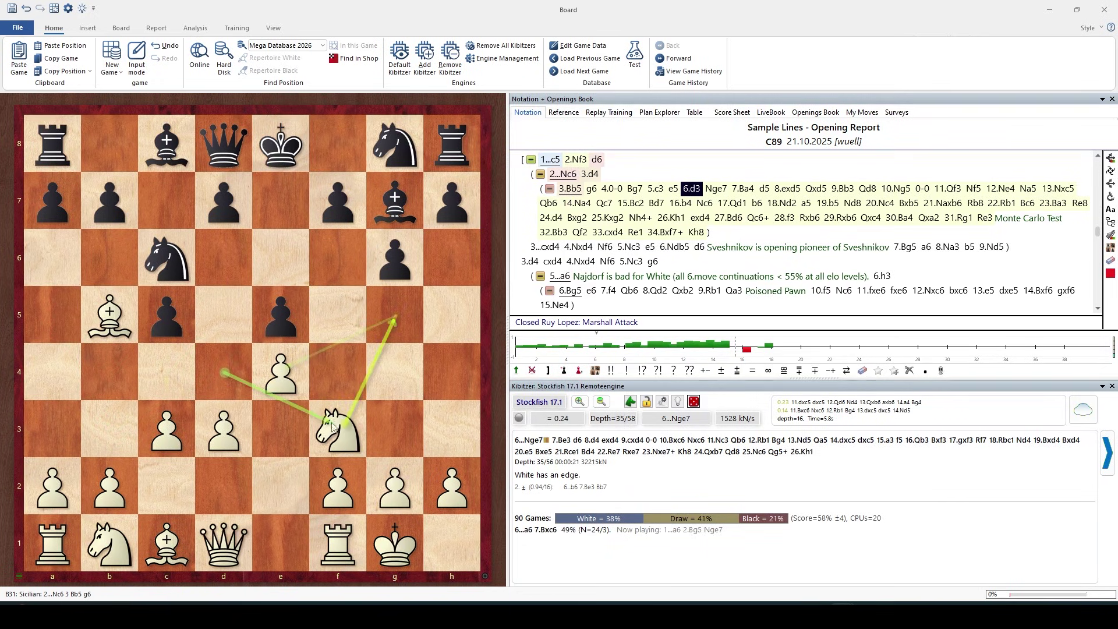